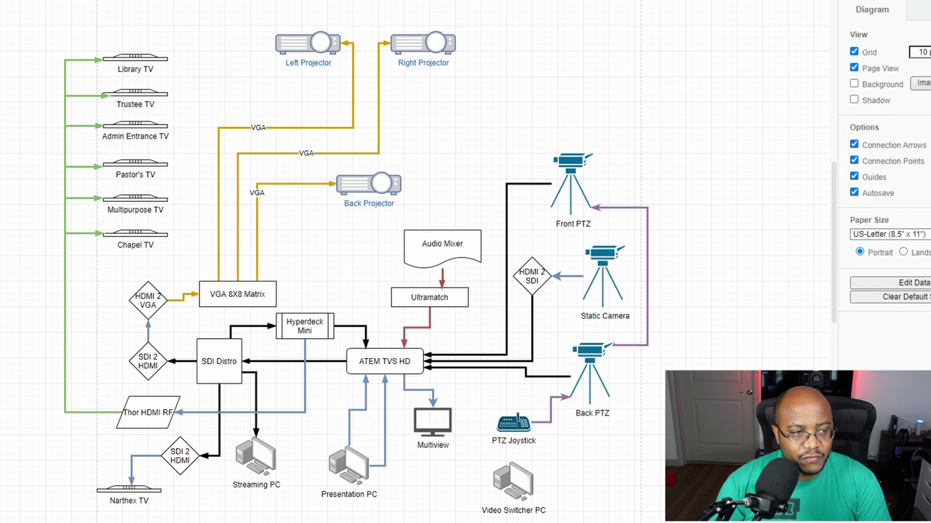
Save a copy of the Antioch diagram with the file name's version changed from v3 to v4
key(ctrl+shift+s)
click(350, 333)
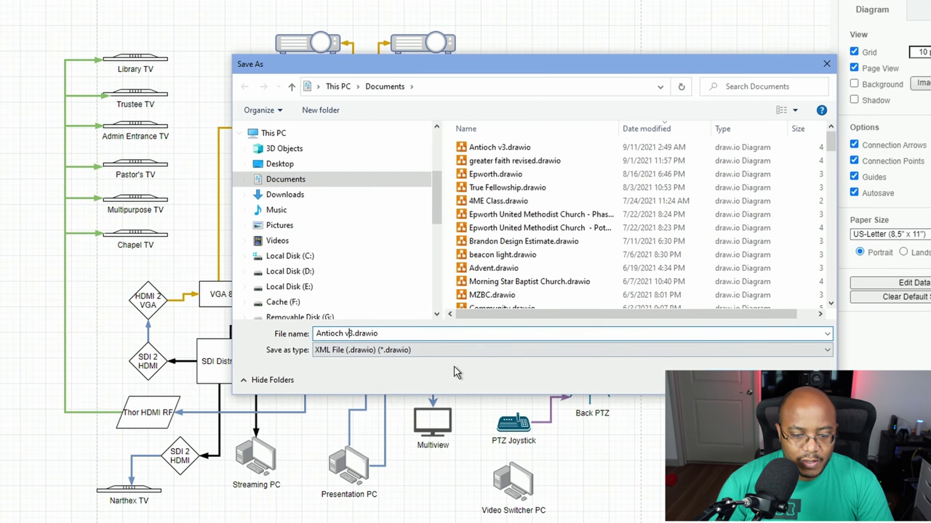
key(Delete)
text(4)
key(Return)
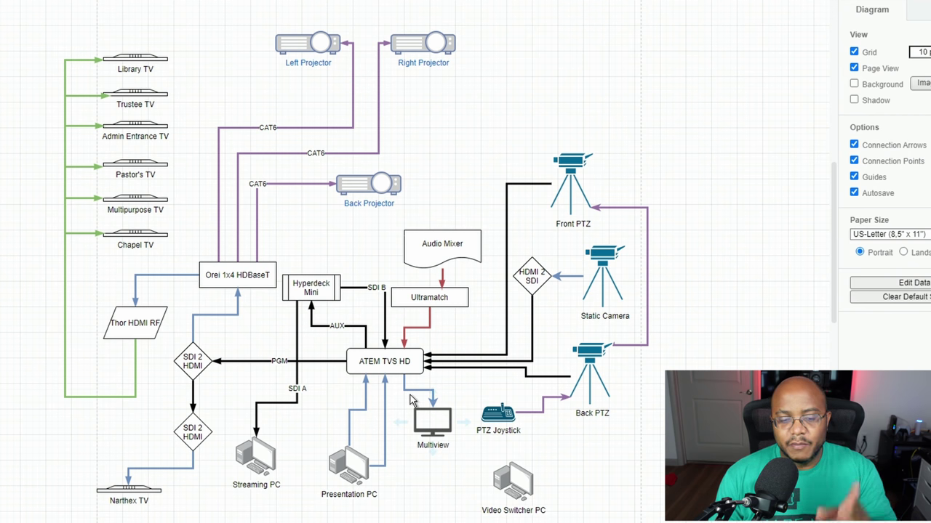
click(385, 361)
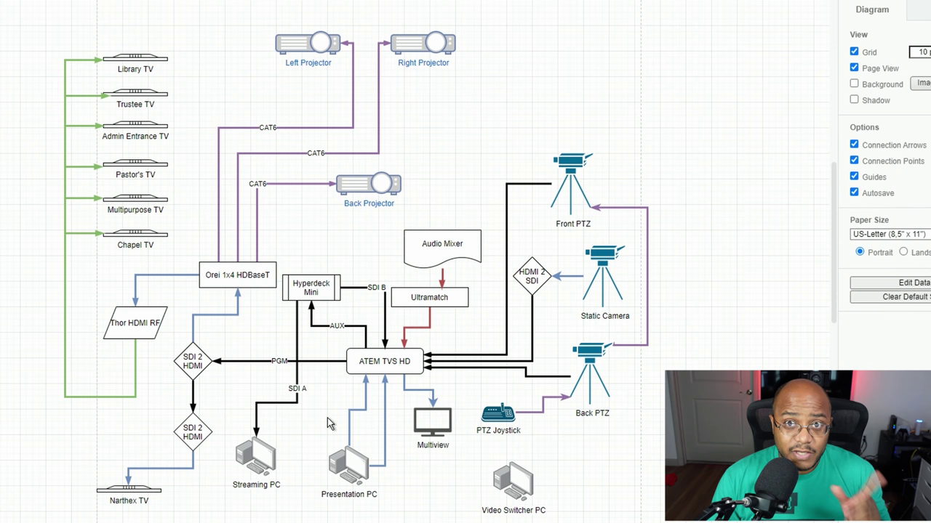
Make the Hyperdeck Mini to Streaming PC line blue and label it HDMI
click(297, 312)
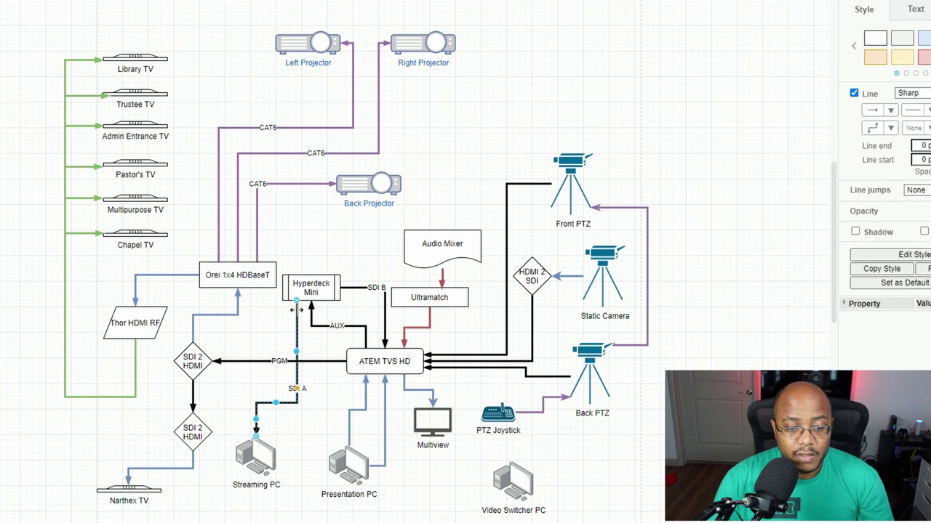
click(923, 40)
text(HDMI)
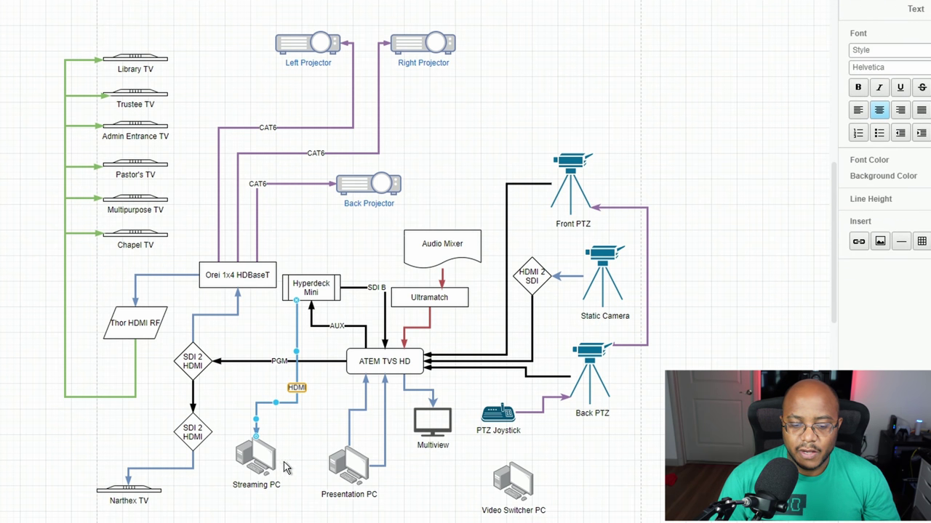
key(Escape)
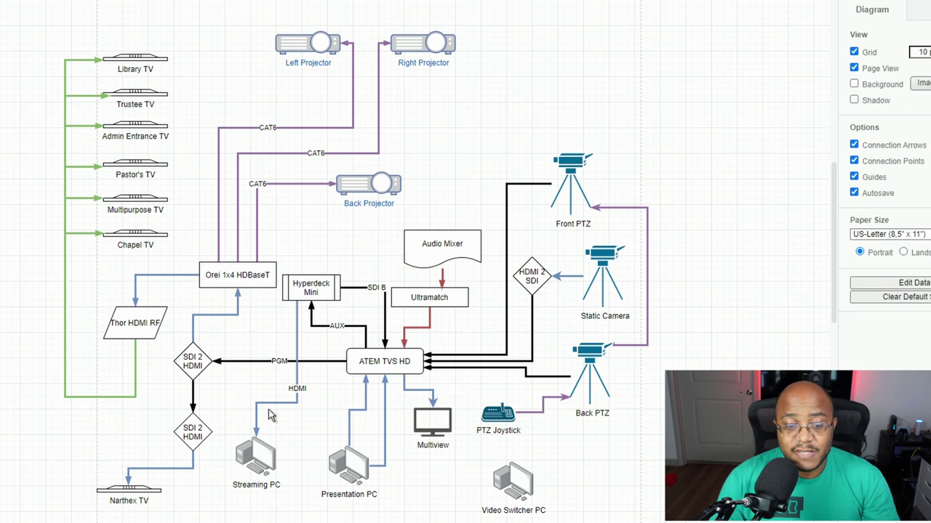
Relabel the Hyperdeck Mini to ATEM line as SDI A
click(374, 287)
double_click(374, 289)
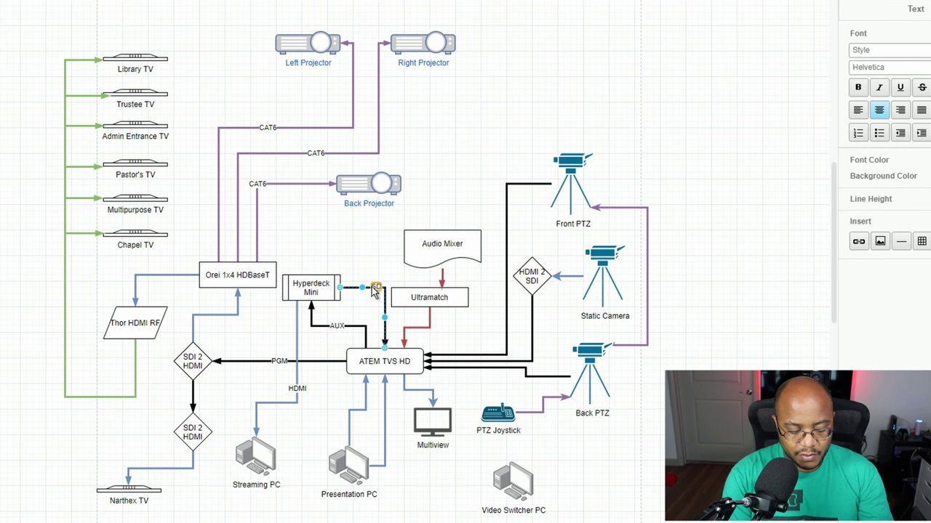
text(SDI A)
click(738, 322)
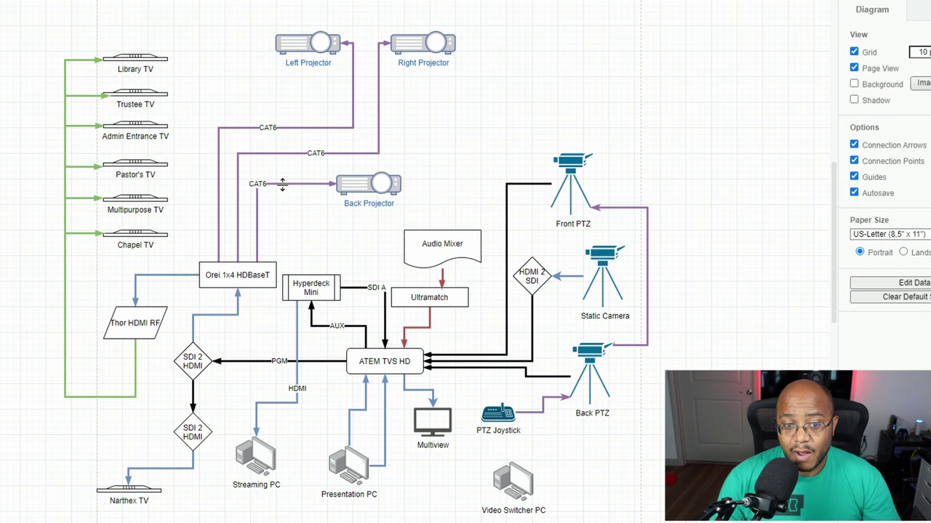
mouse_move(369, 184)
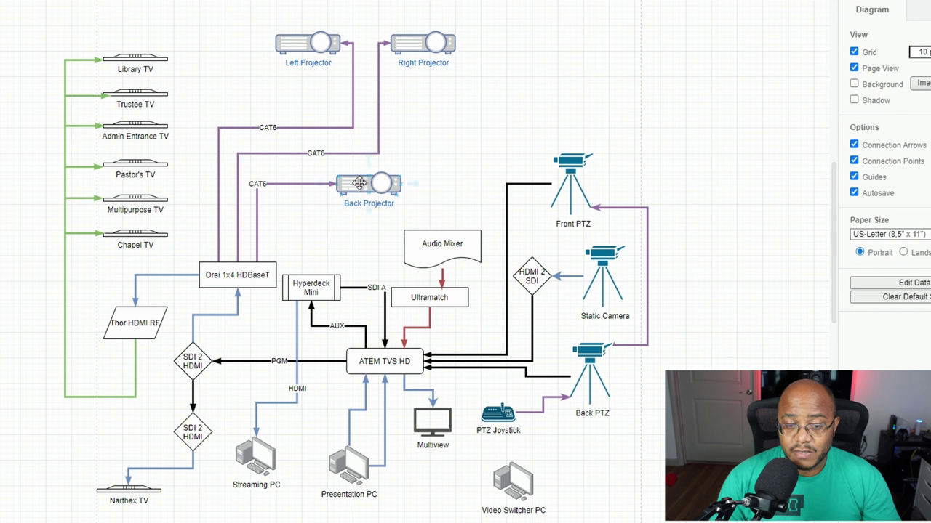
click(358, 182)
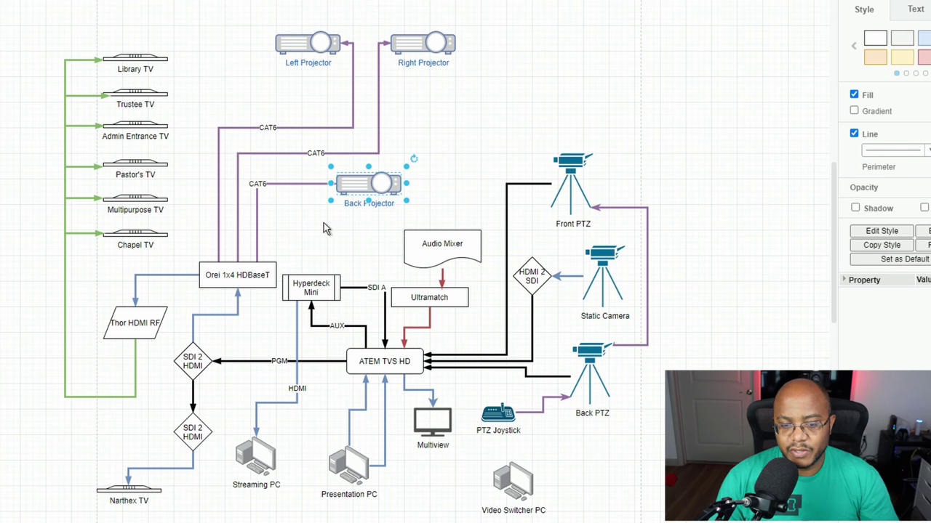
click(387, 432)
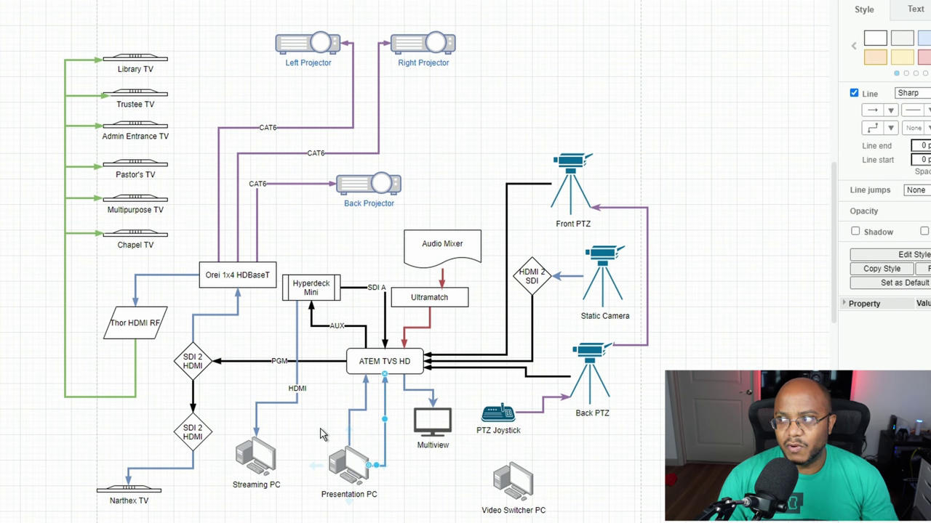
mouse_move(348, 465)
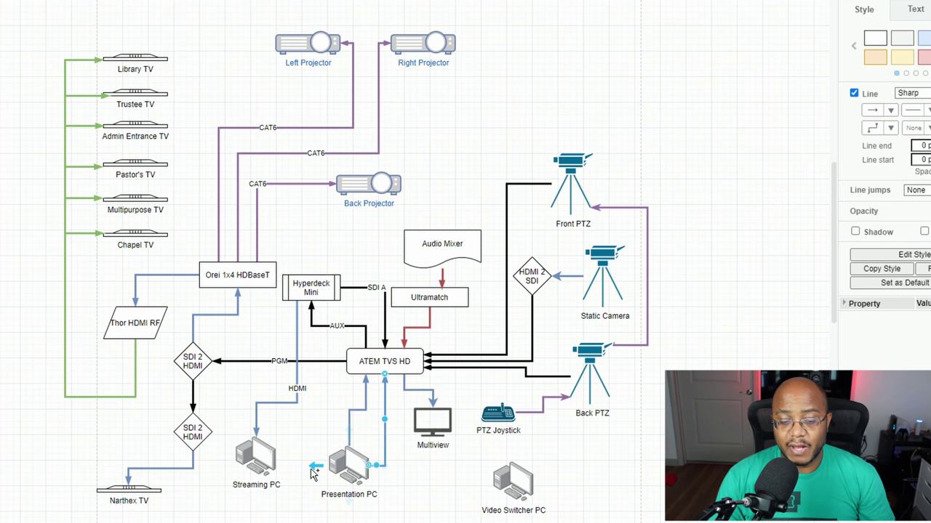
Connect the Presentation PC to the Back Projector and route the connector's bends
drag(317, 469, 351, 196)
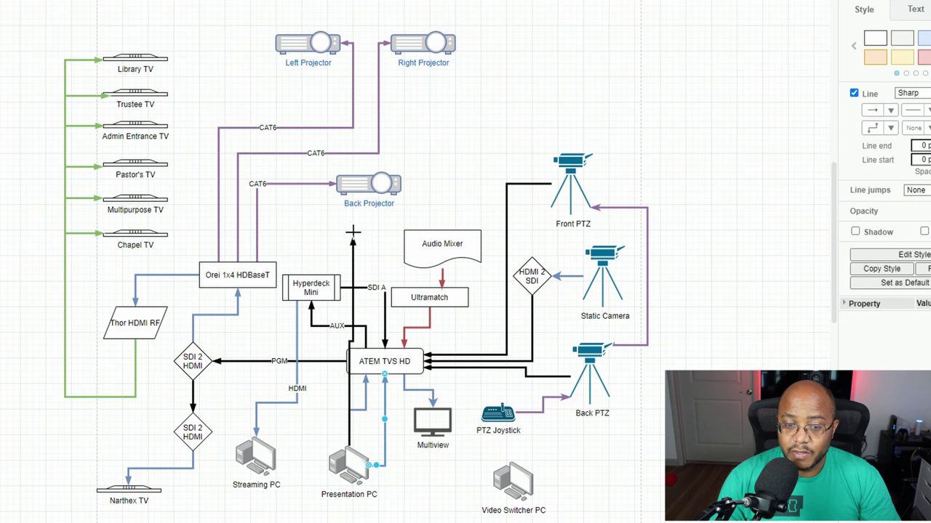
drag(351, 196, 370, 195)
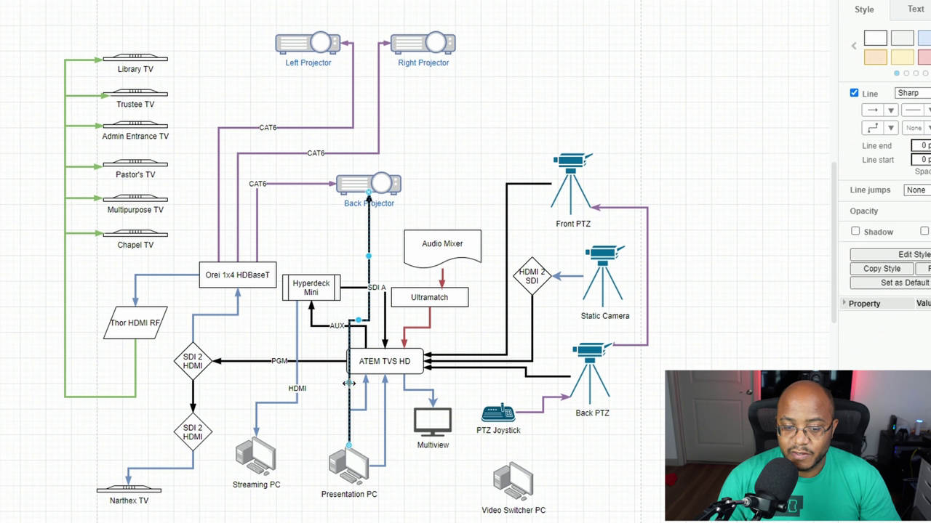
drag(349, 384, 333, 389)
drag(351, 320, 349, 235)
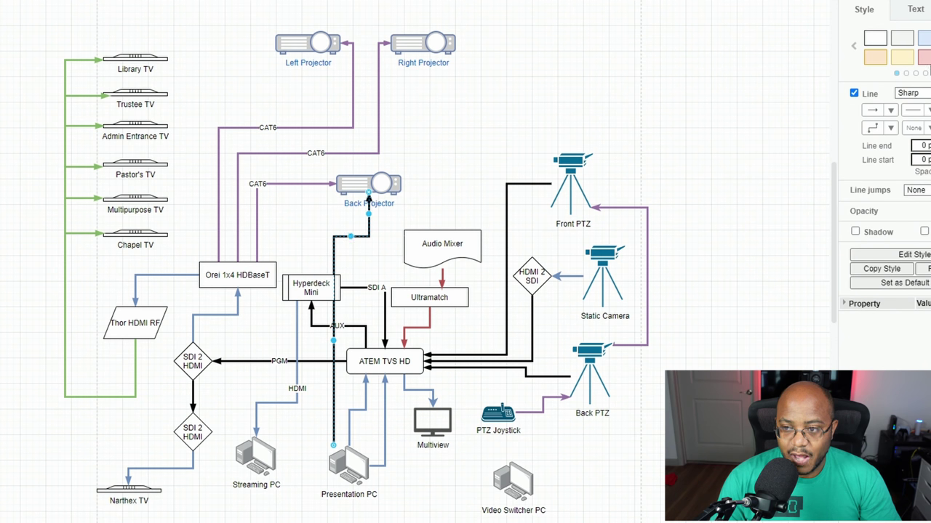
Make the new Presentation PC to Back Projector line blue with the label HDMI
click(926, 40)
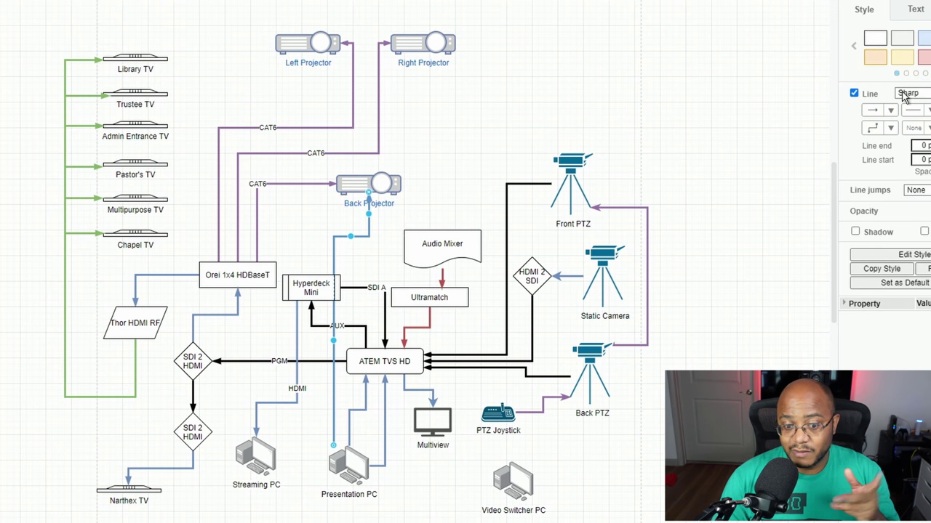
text(HDMI)
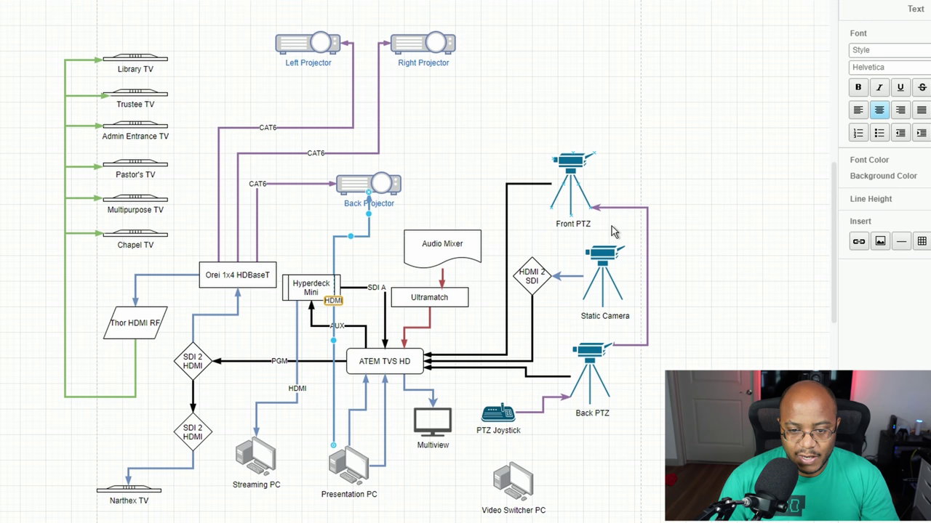
click(709, 316)
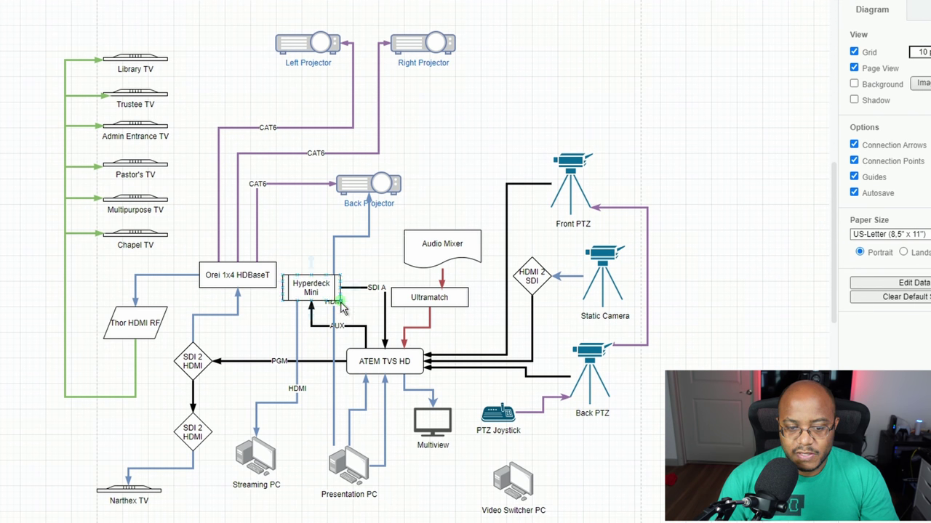
click(330, 313)
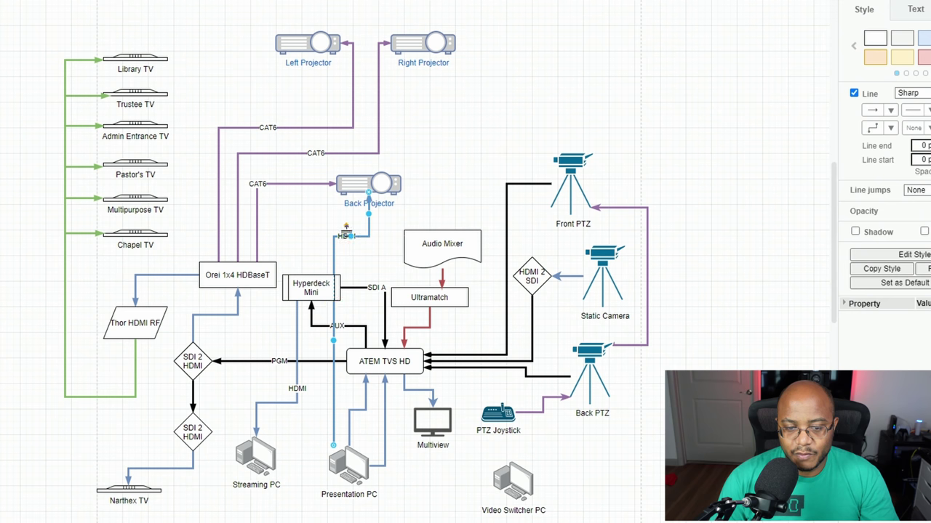
key(Escape)
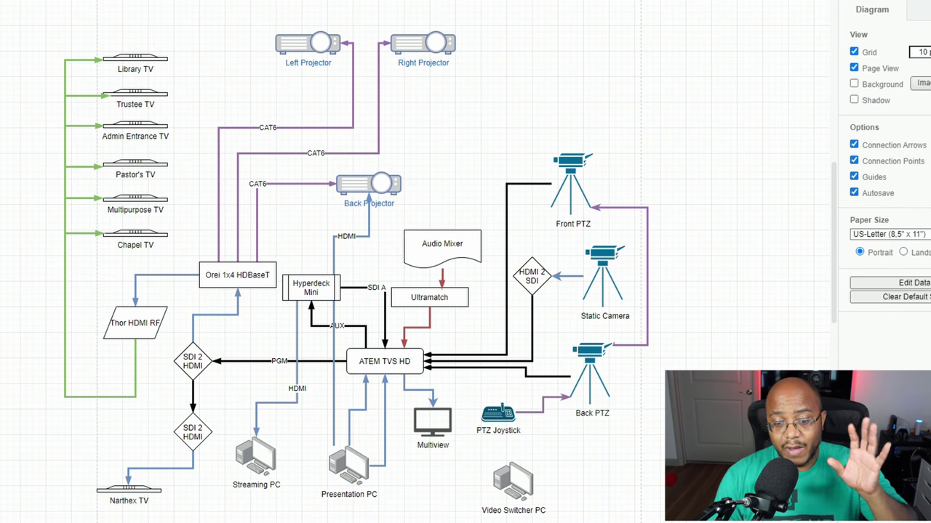